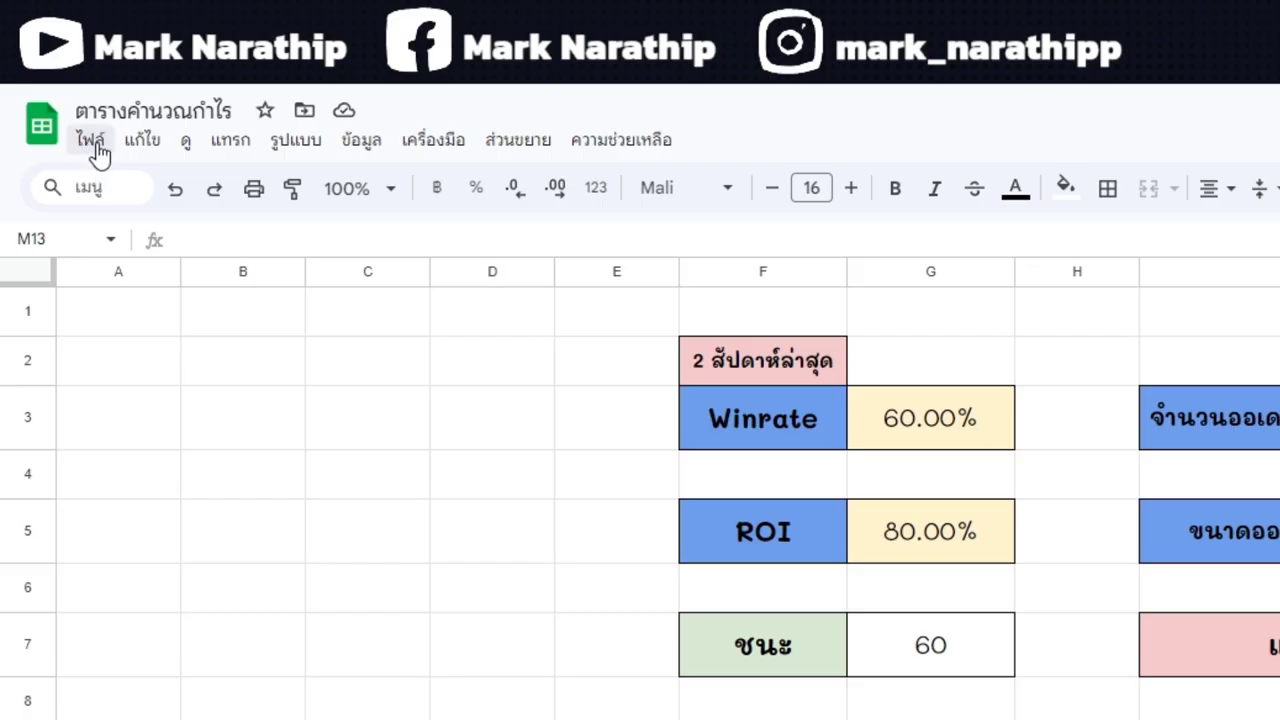
{"action": "left_click", "coordinate": [95, 145]}
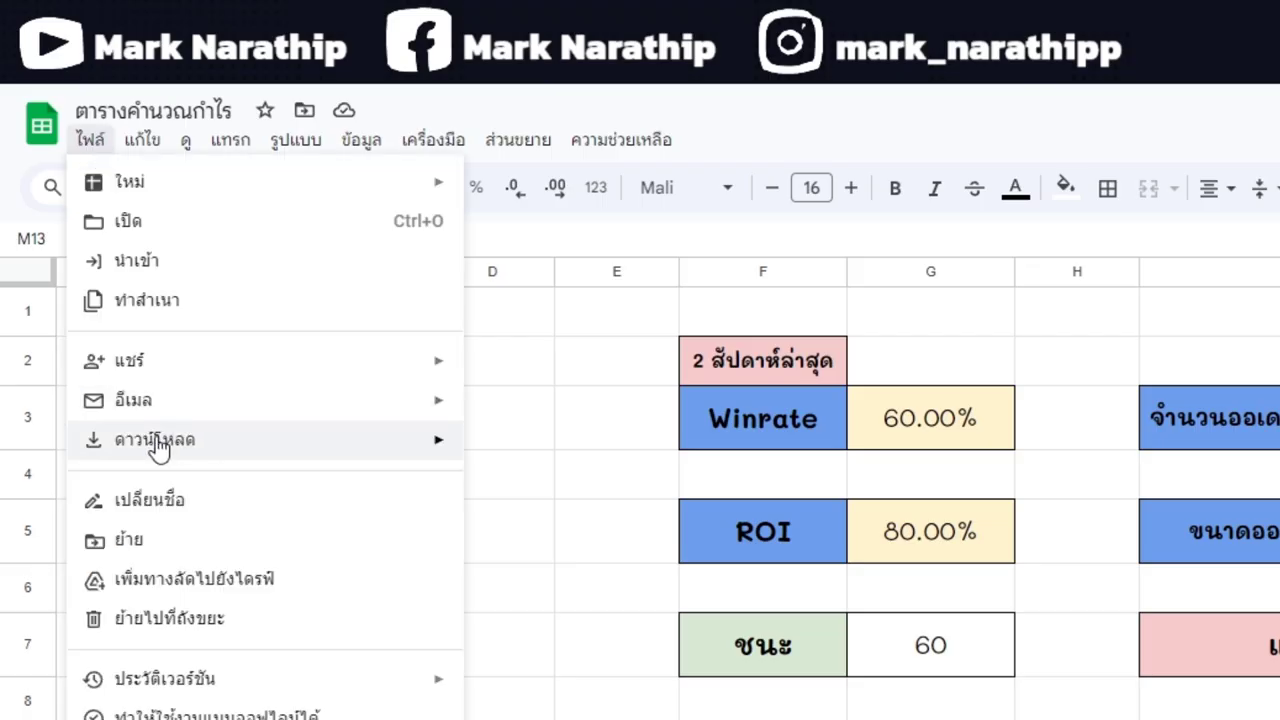
{"action": "mouse_move", "coordinate": [188, 448]}
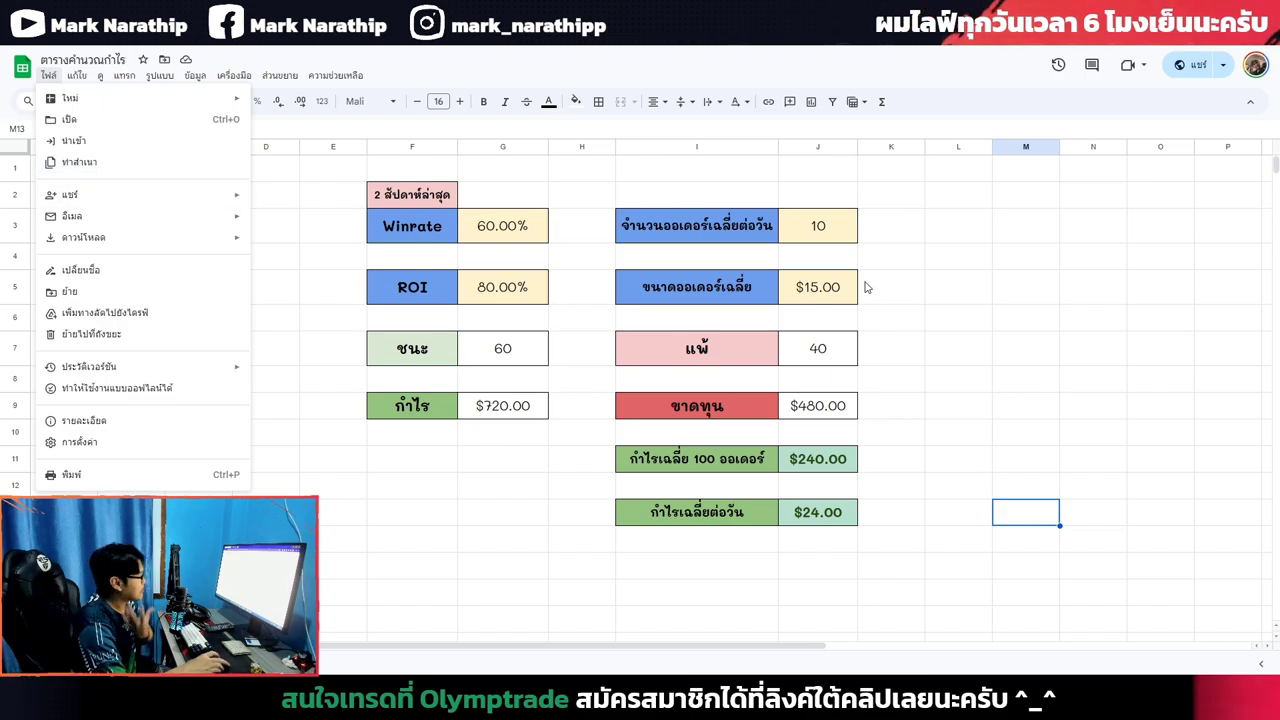
{"action": "left_click", "coordinate": [1025, 405]}
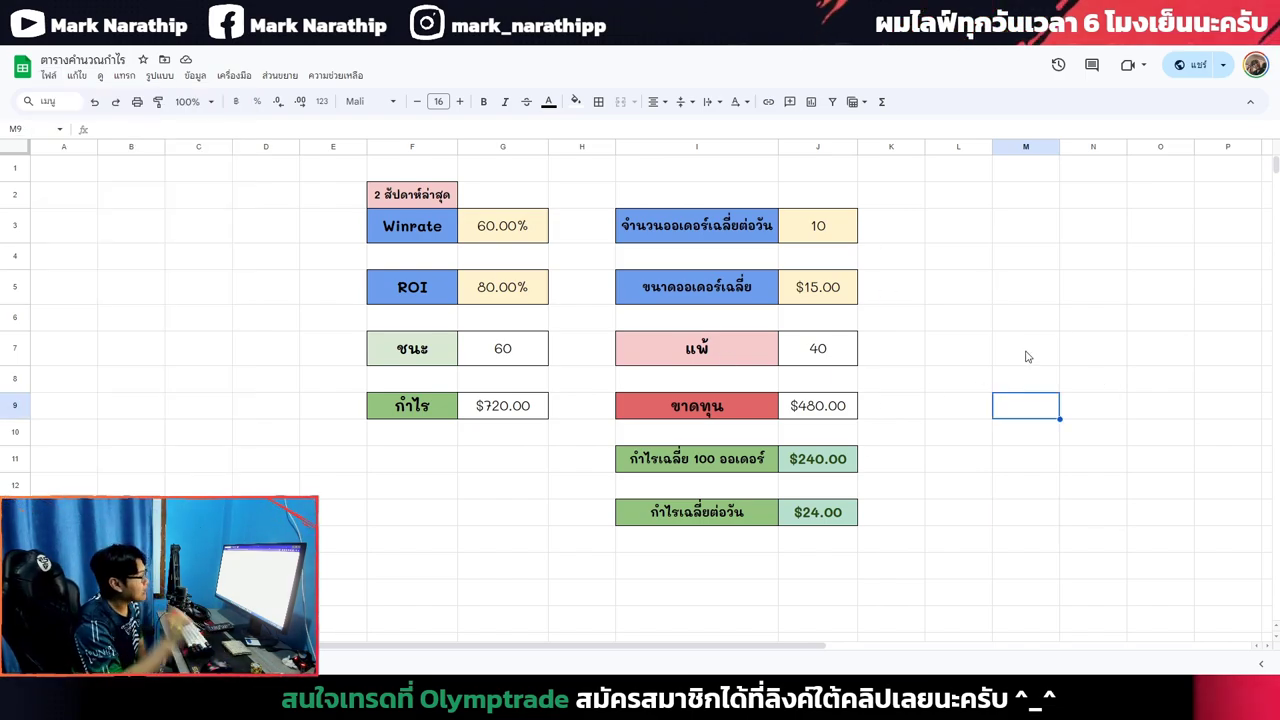
{"action": "left_click", "coordinate": [905, 515]}
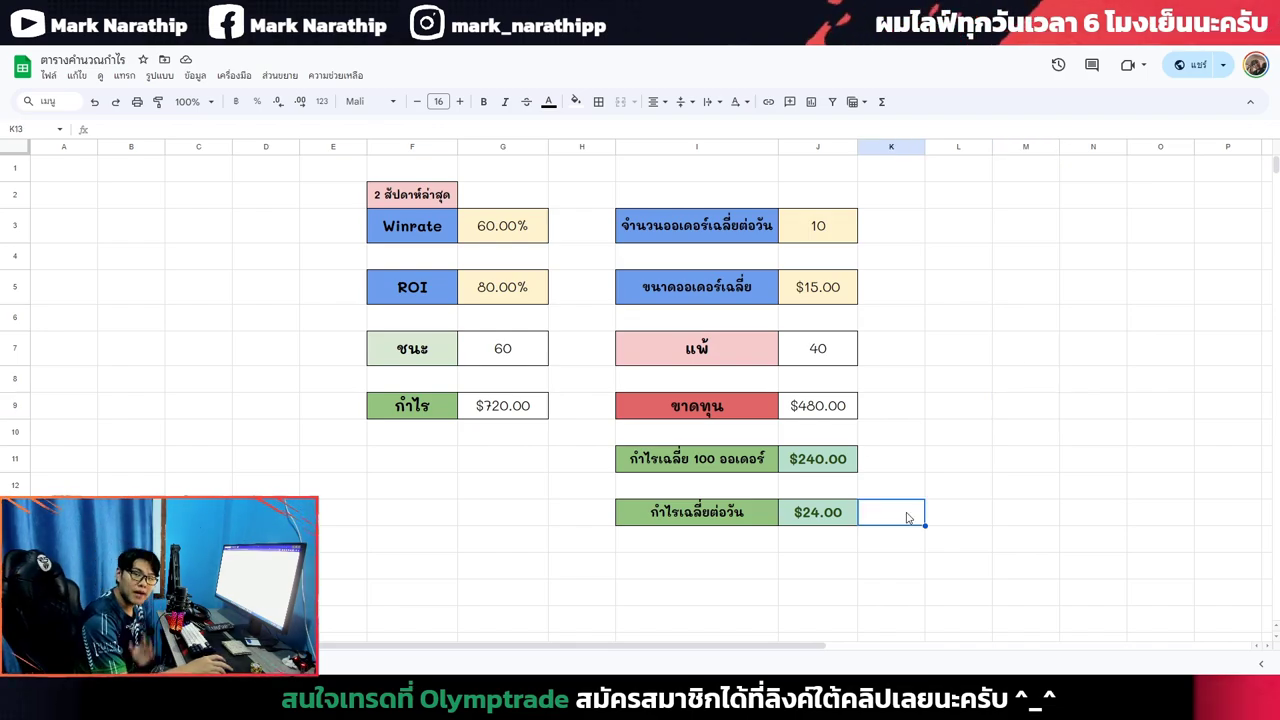
{"action": "left_click", "coordinate": [543, 240]}
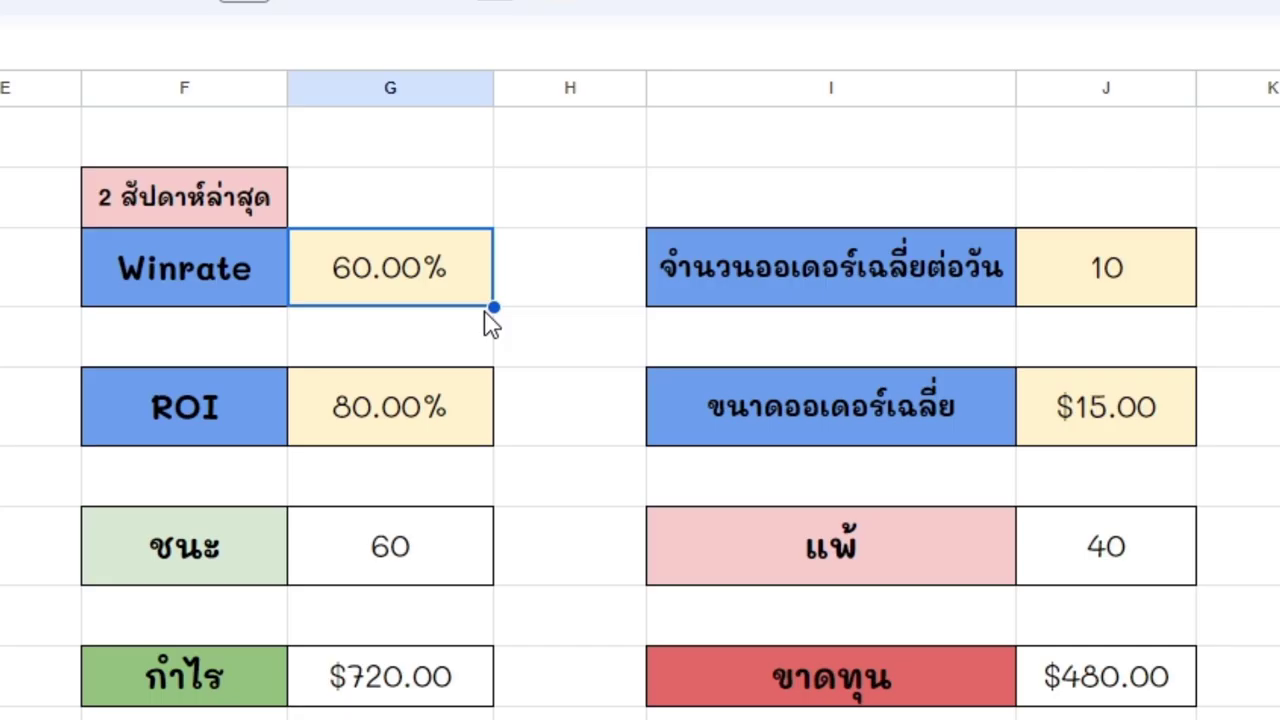
{"action": "left_click", "coordinate": [442, 410]}
{"action": "left_click", "coordinate": [1100, 410]}
{"action": "left_click", "coordinate": [1103, 283]}
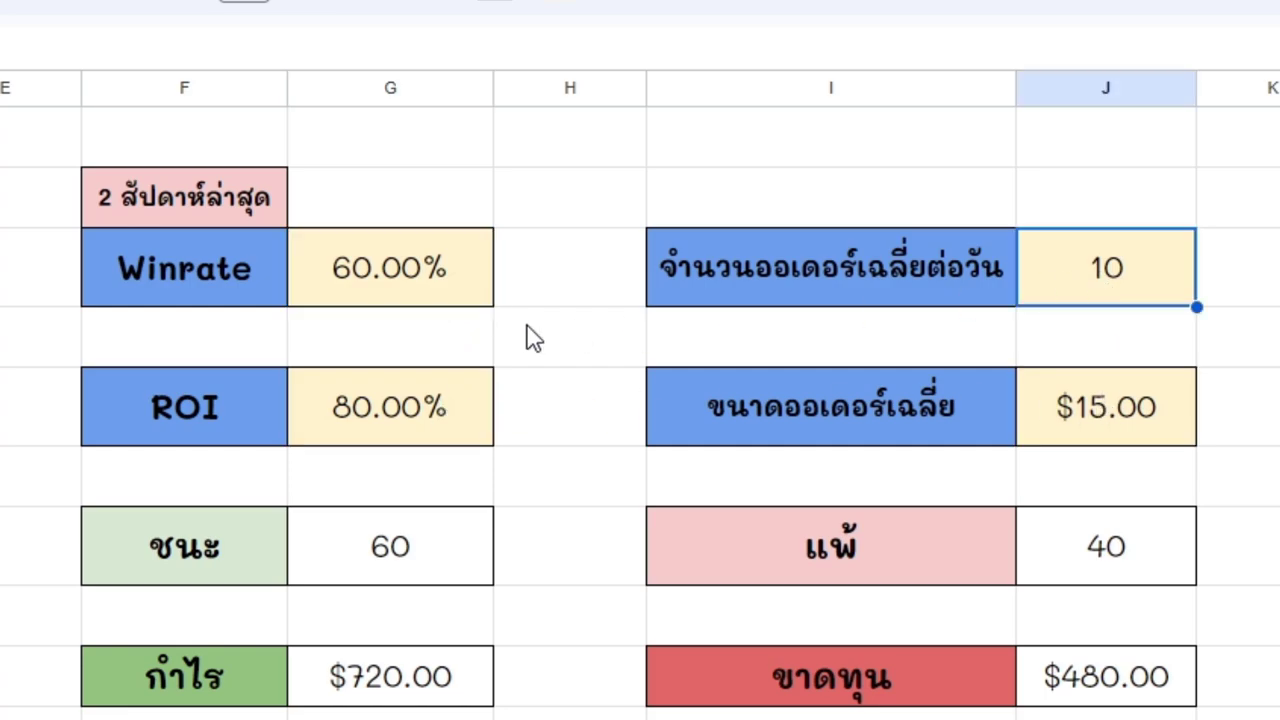
- Set the Winrate for the last two weeks to 65%
{"action": "left_click", "coordinate": [437, 290]}
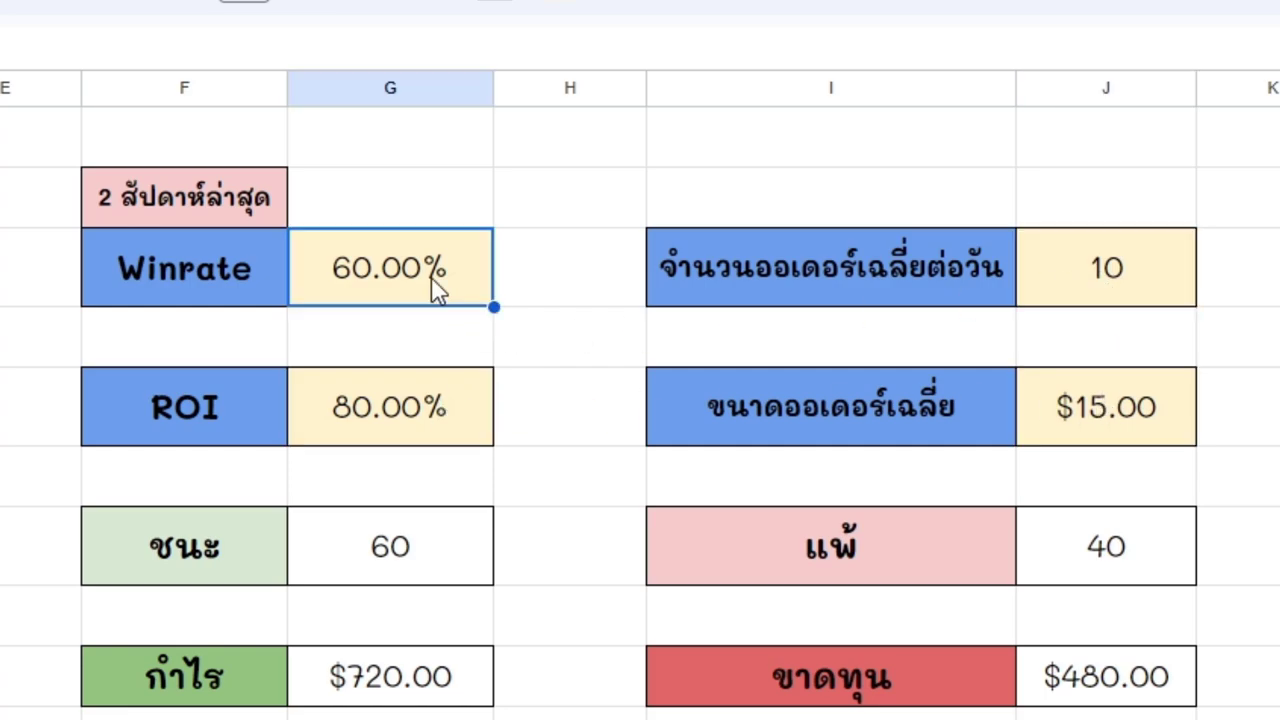
{"action": "left_click", "coordinate": [226, 202]}
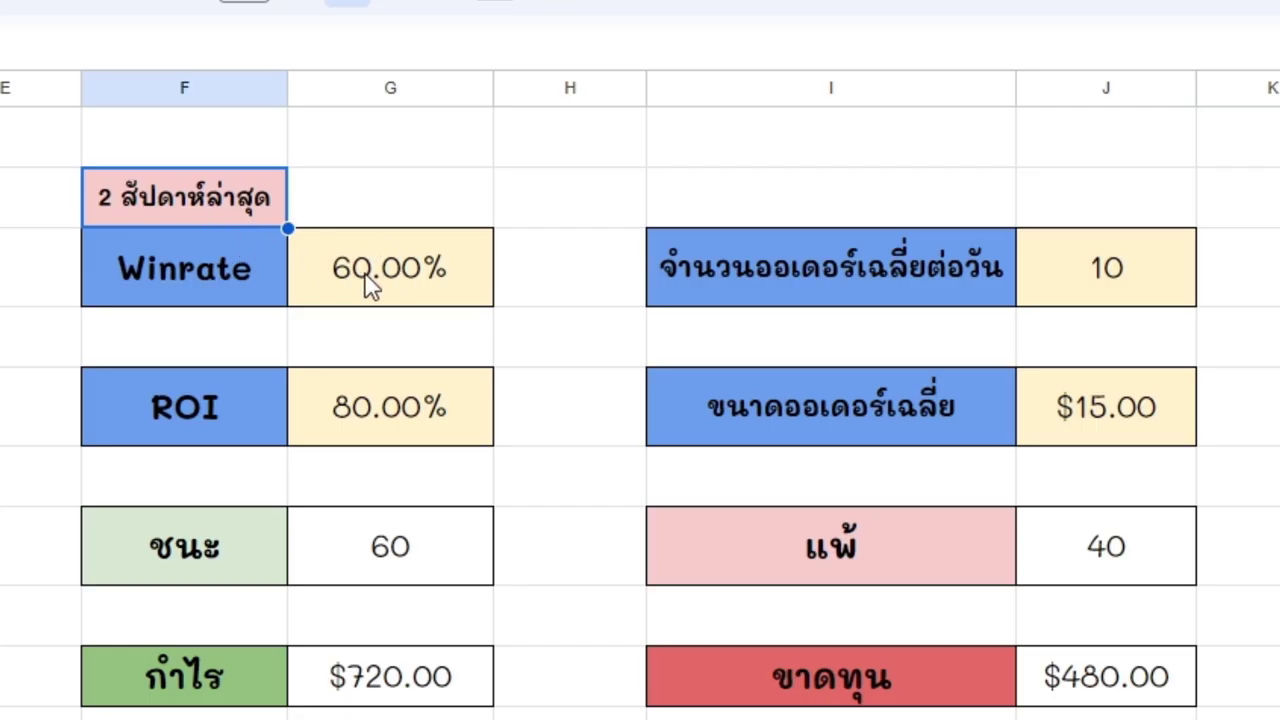
{"action": "left_click", "coordinate": [415, 268]}
{"action": "left_click", "coordinate": [272, 276]}
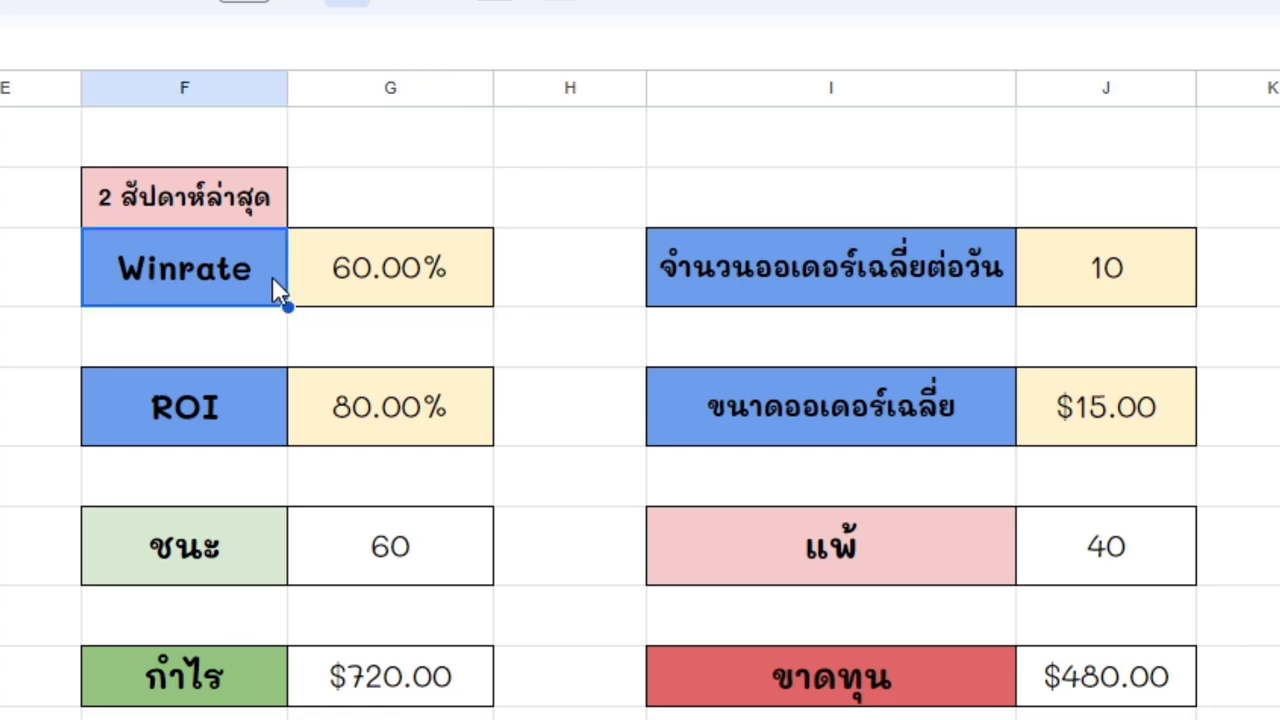
{"action": "left_click", "coordinate": [333, 284]}
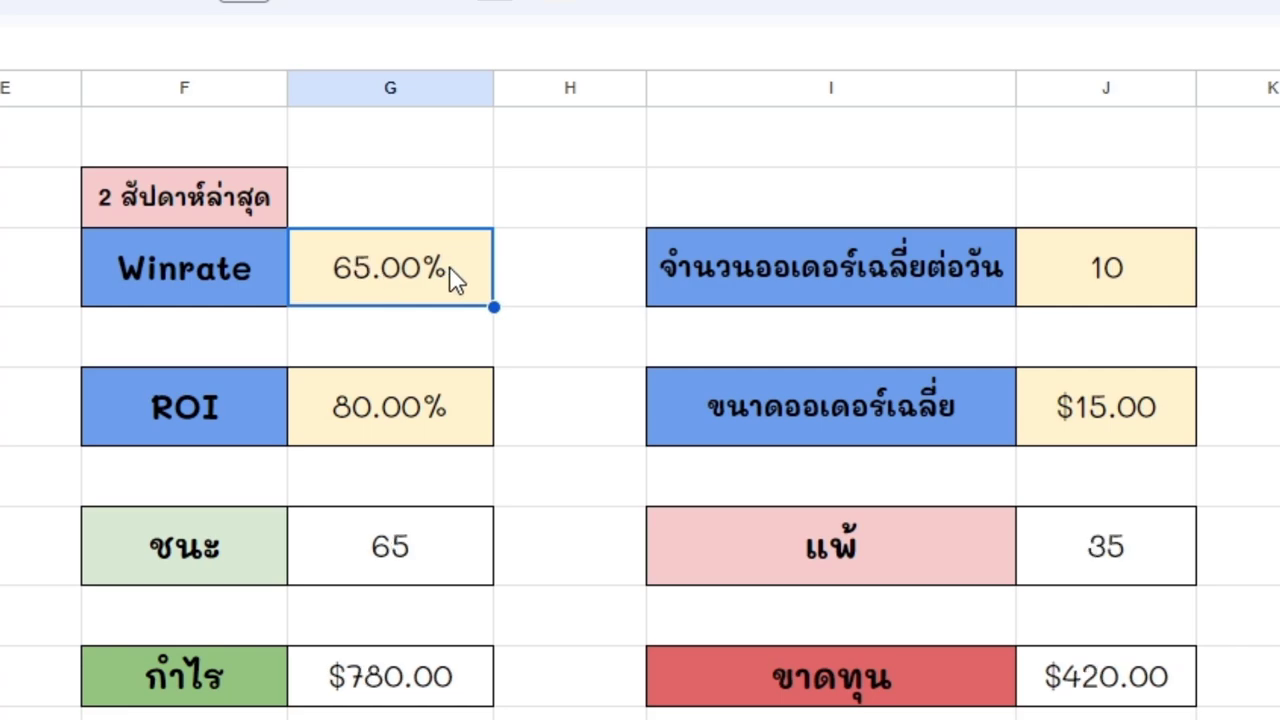
- Set the average number of orders per day (จำนวนออเดอร์เฉลี่ยต่อวัน) to 20
{"action": "left_click", "coordinate": [1190, 275]}
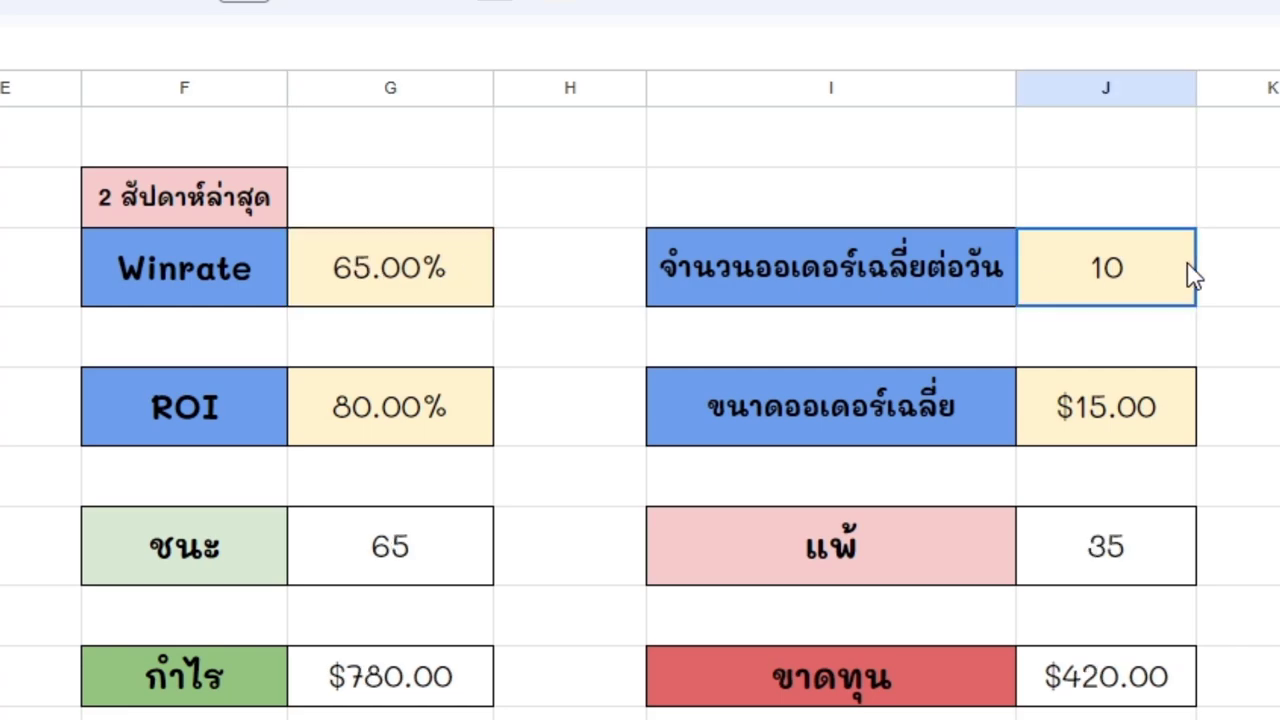
{"action": "left_click", "coordinate": [841, 298]}
{"action": "left_click", "coordinate": [1090, 294]}
{"action": "key", "text": "Left"}
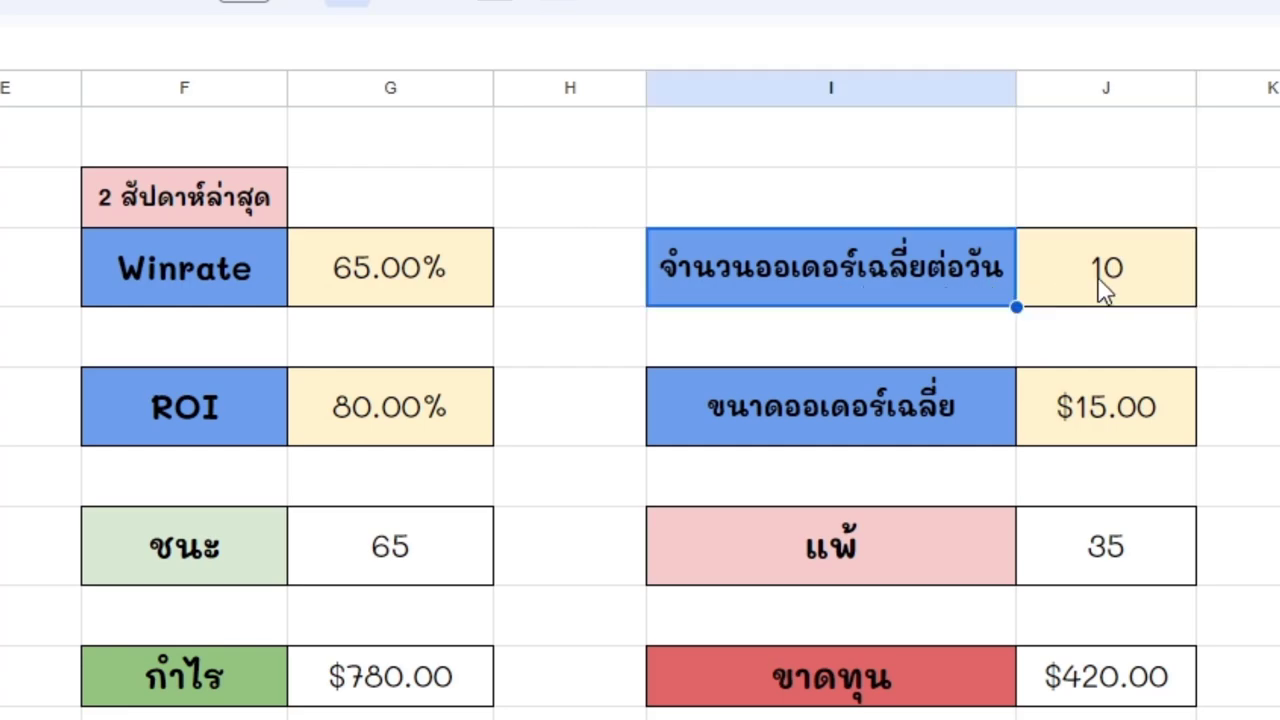
{"action": "left_click", "coordinate": [1098, 281]}
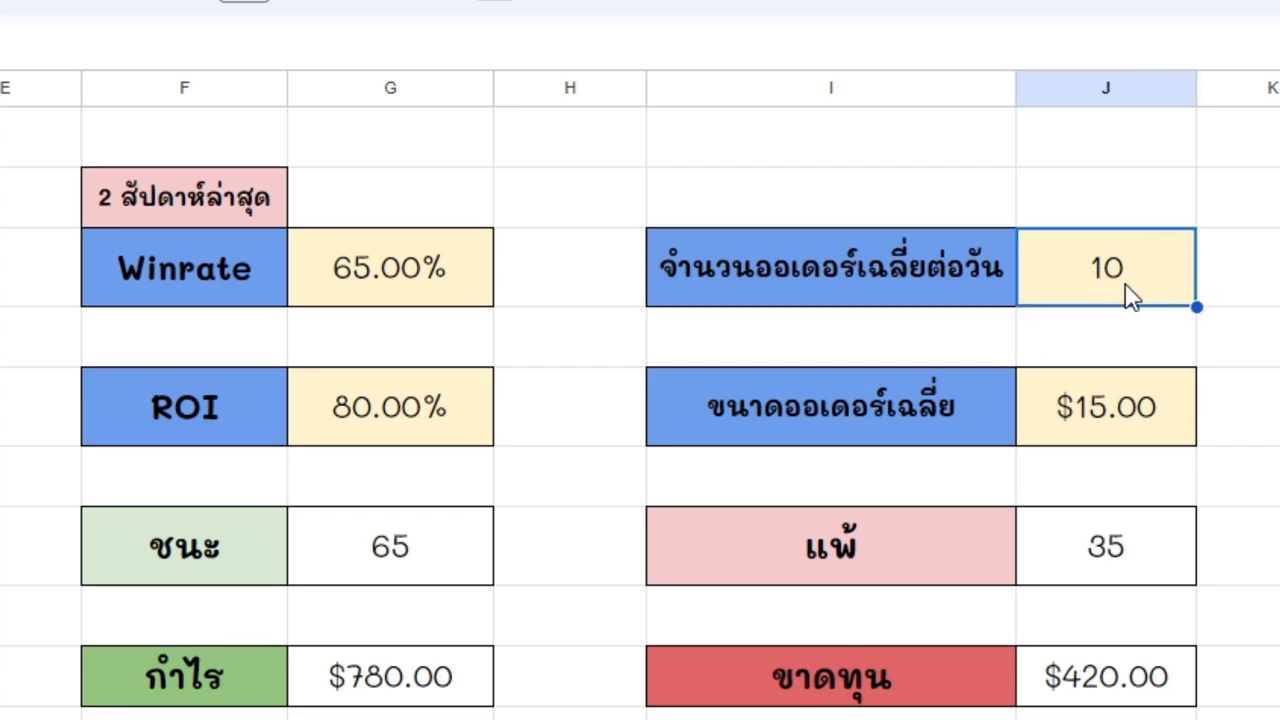
{"action": "double_click", "coordinate": [1087, 257]}
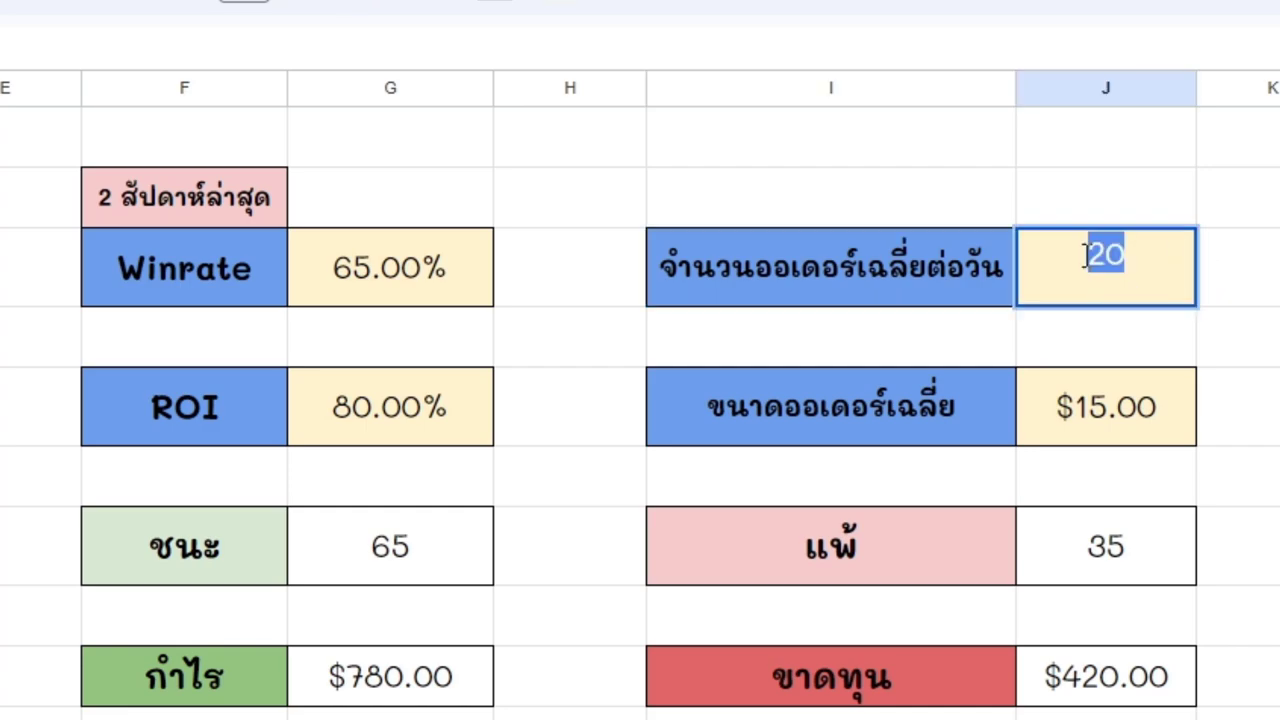
{"action": "left_click", "coordinate": [1175, 262]}
{"action": "left_click", "coordinate": [1274, 300]}
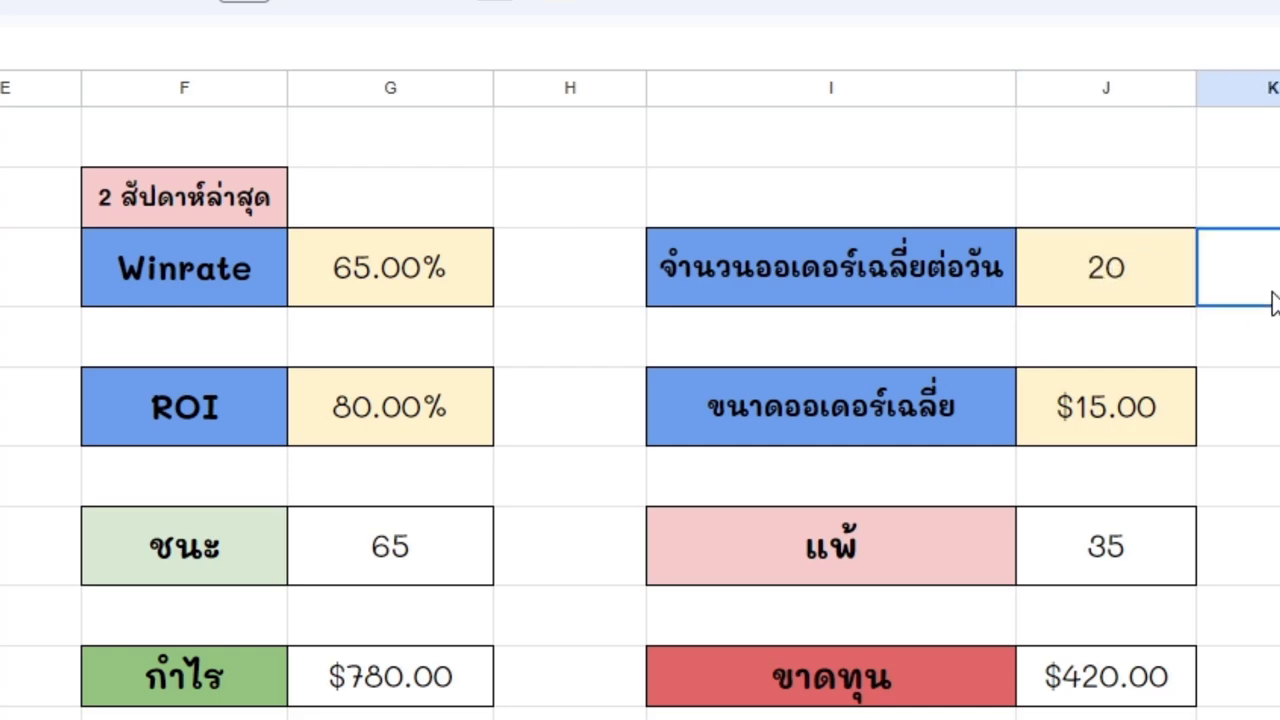
- Check the Fixed Time assets' profit percentages on Olymptrade as a reference for the ROI value, and return to the profit calculation spreadsheet
{"action": "left_click_drag", "start_coordinate": [208, 438], "coordinate": [314, 437]}
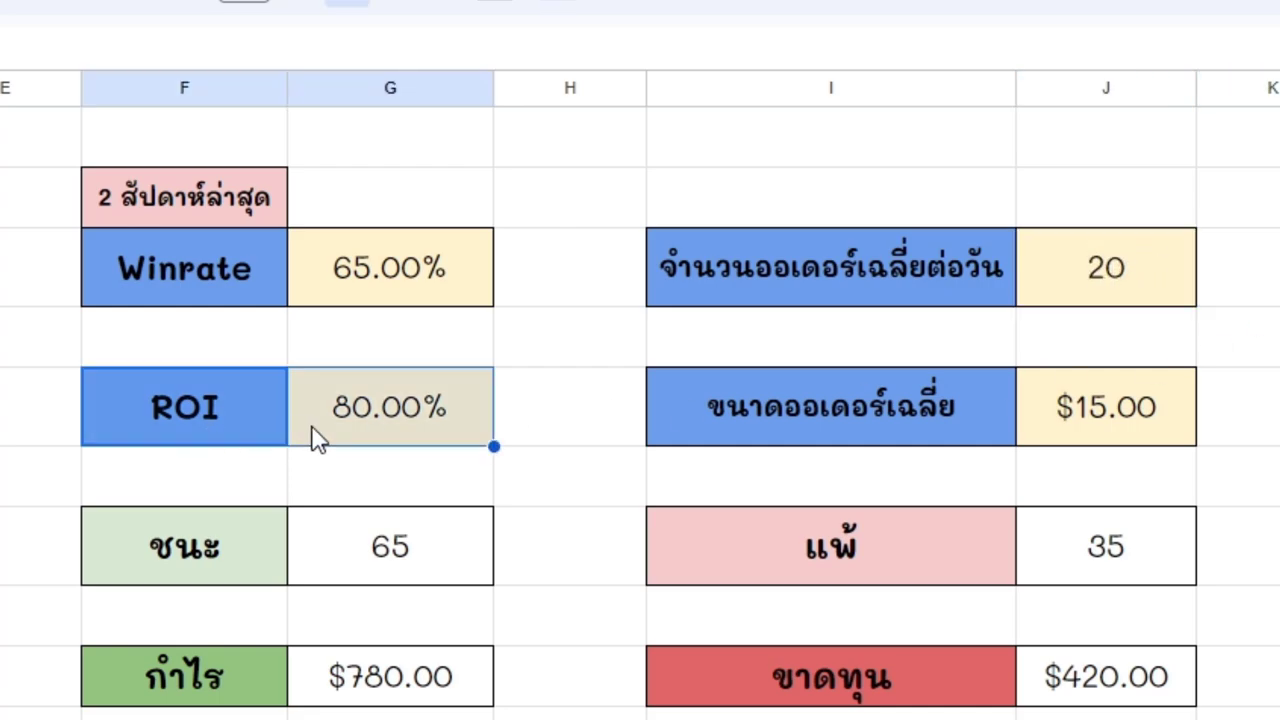
{"action": "left_click", "coordinate": [232, 430]}
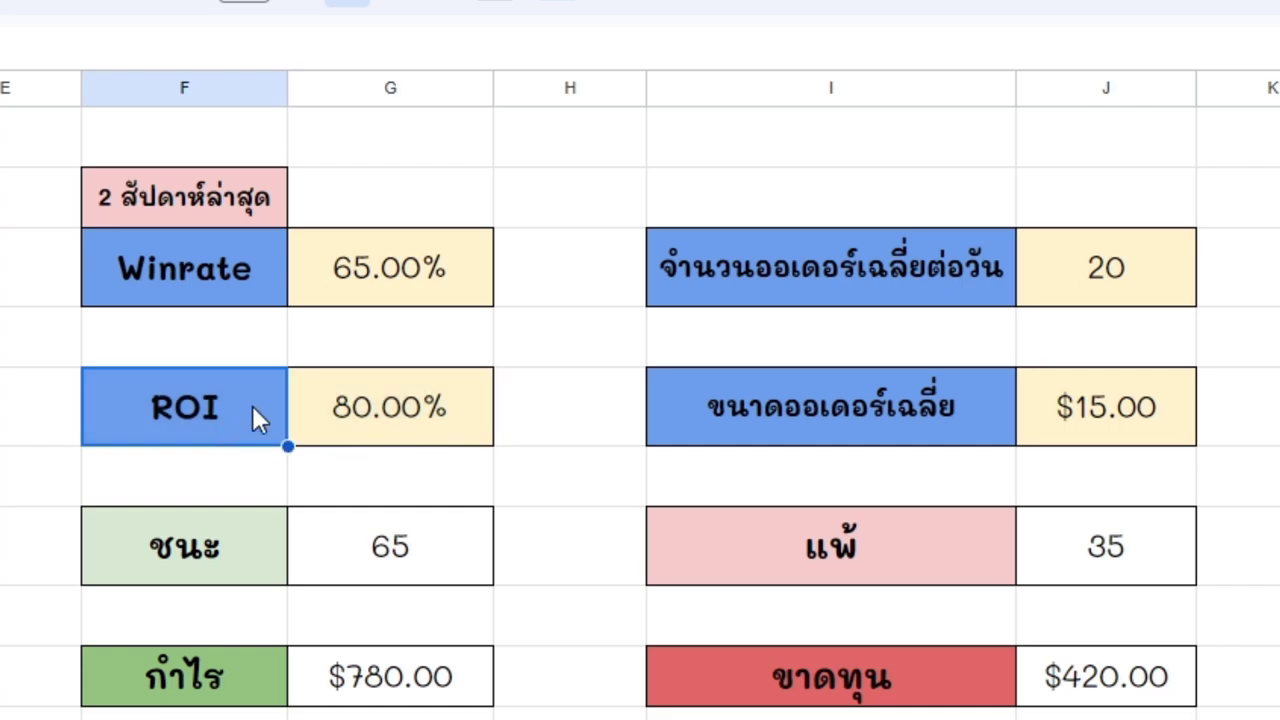
{"action": "left_click", "coordinate": [388, 424]}
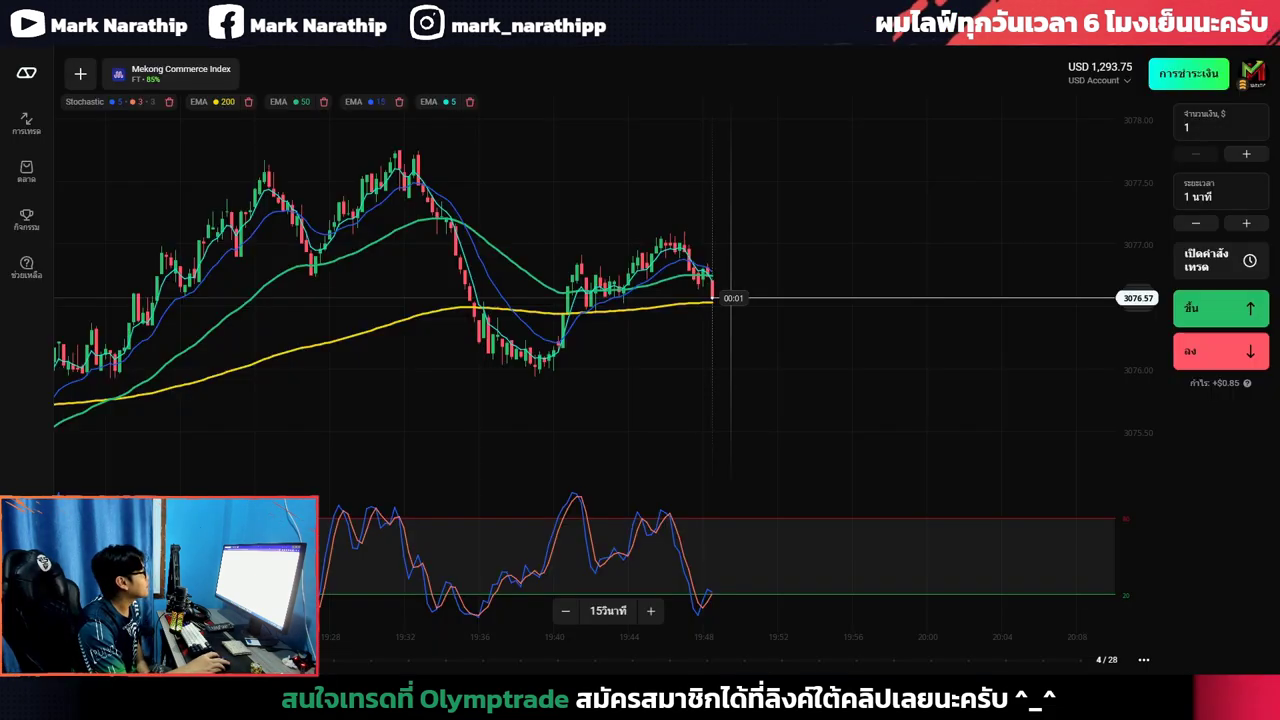
{"action": "left_click", "coordinate": [155, 84]}
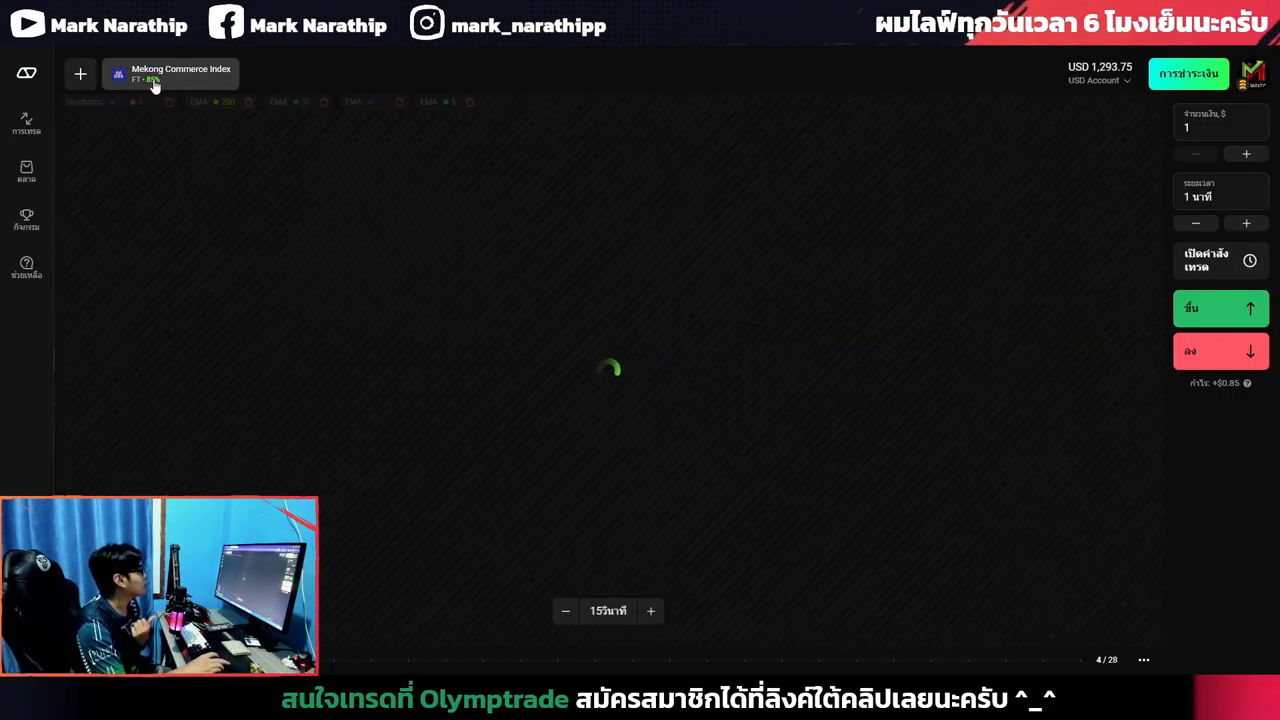
{"action": "left_click", "coordinate": [155, 84]}
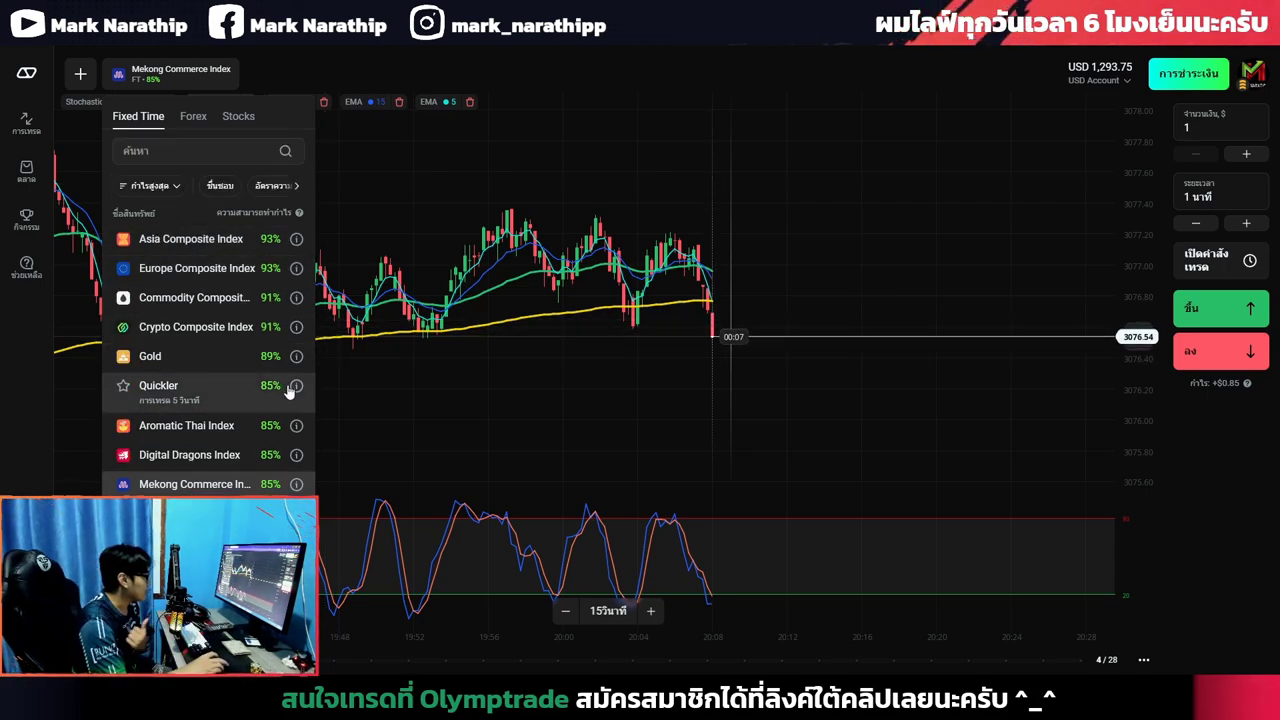
{"action": "left_click", "coordinate": [569, 370]}
{"action": "key", "text": "ctrl+Tab"}
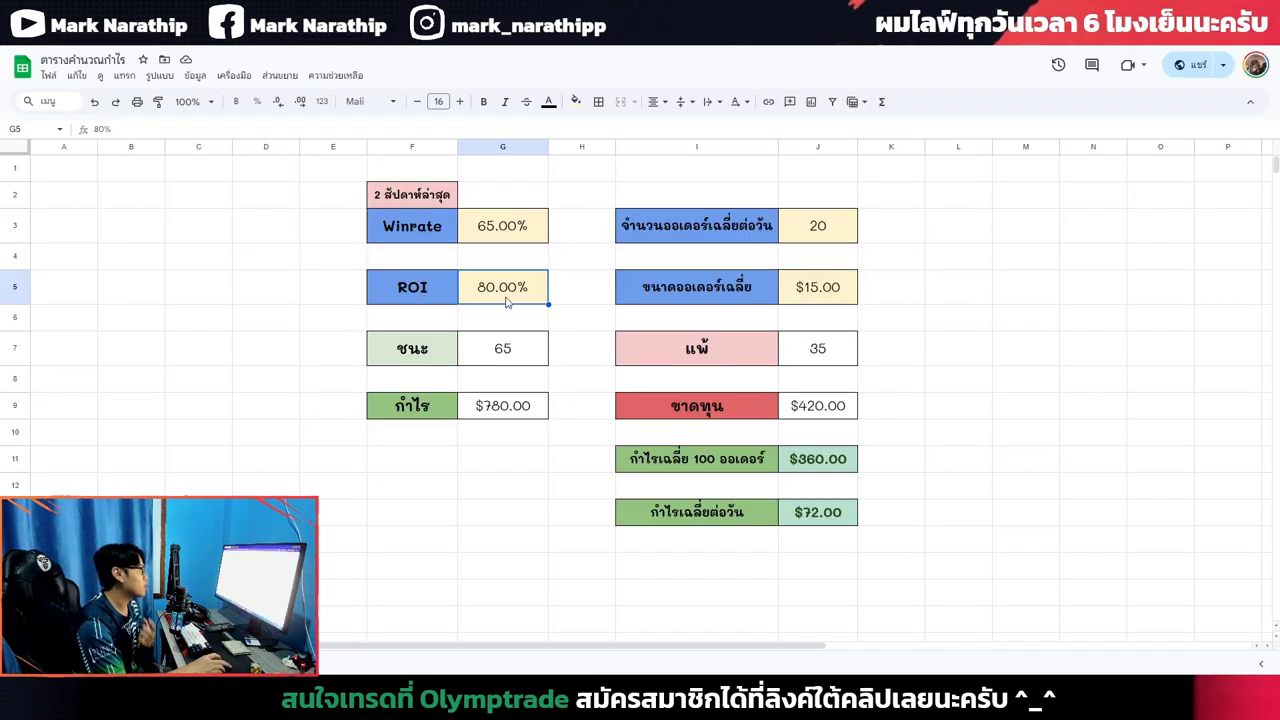
- Set the average order size (ขนาดออเดอร์เฉลี่ย) to $20
{"action": "key", "text": "Right"}
{"action": "key", "text": "Right"}
{"action": "key", "text": "Right"}
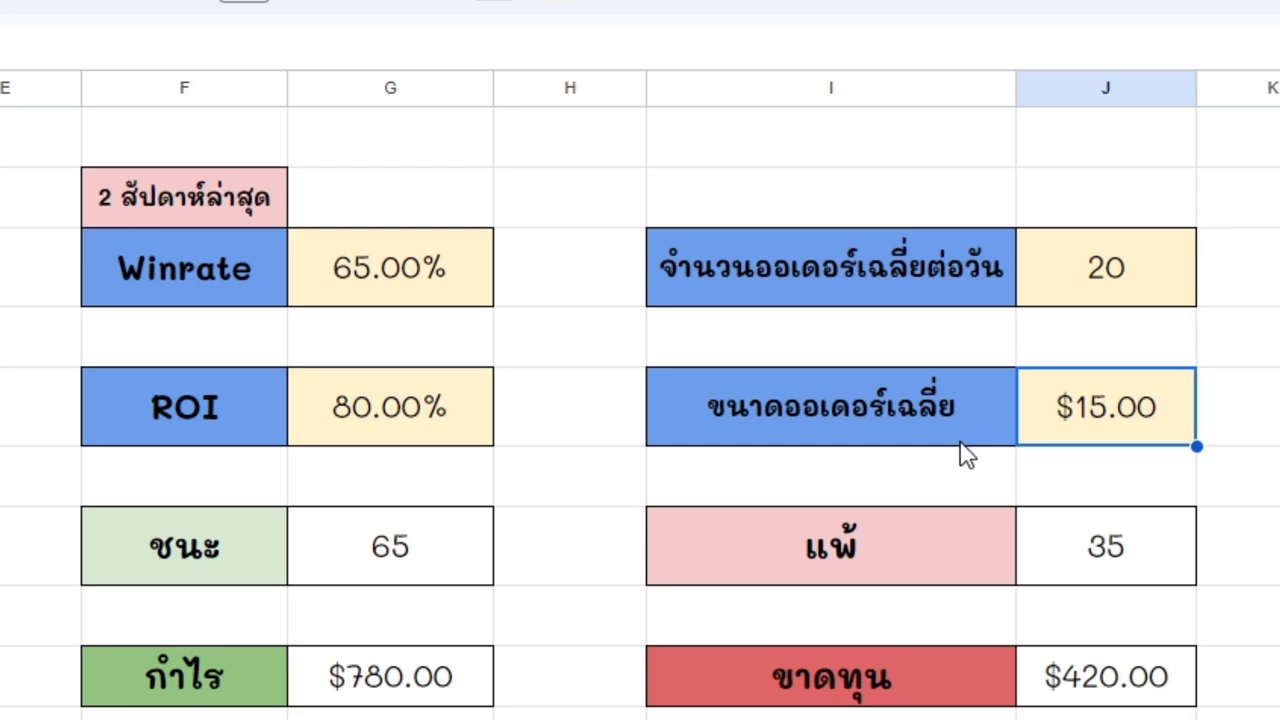
{"action": "left_click", "coordinate": [960, 442]}
{"action": "left_click", "coordinate": [1148, 440]}
{"action": "double_click", "coordinate": [1131, 415]}
{"action": "left_click_drag", "start_coordinate": [1137, 397], "coordinate": [1076, 399]}
{"action": "type", "text": "20"}
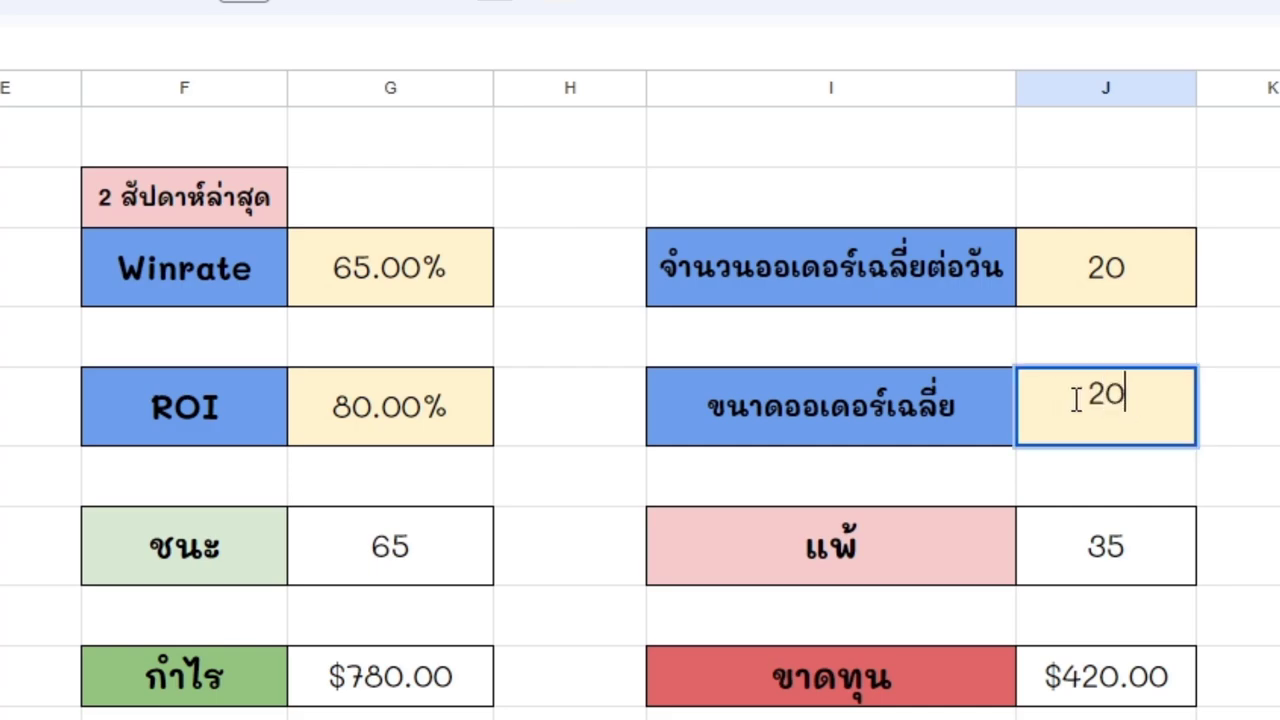
{"action": "left_click", "coordinate": [1270, 444]}
{"action": "left_click", "coordinate": [1100, 400]}
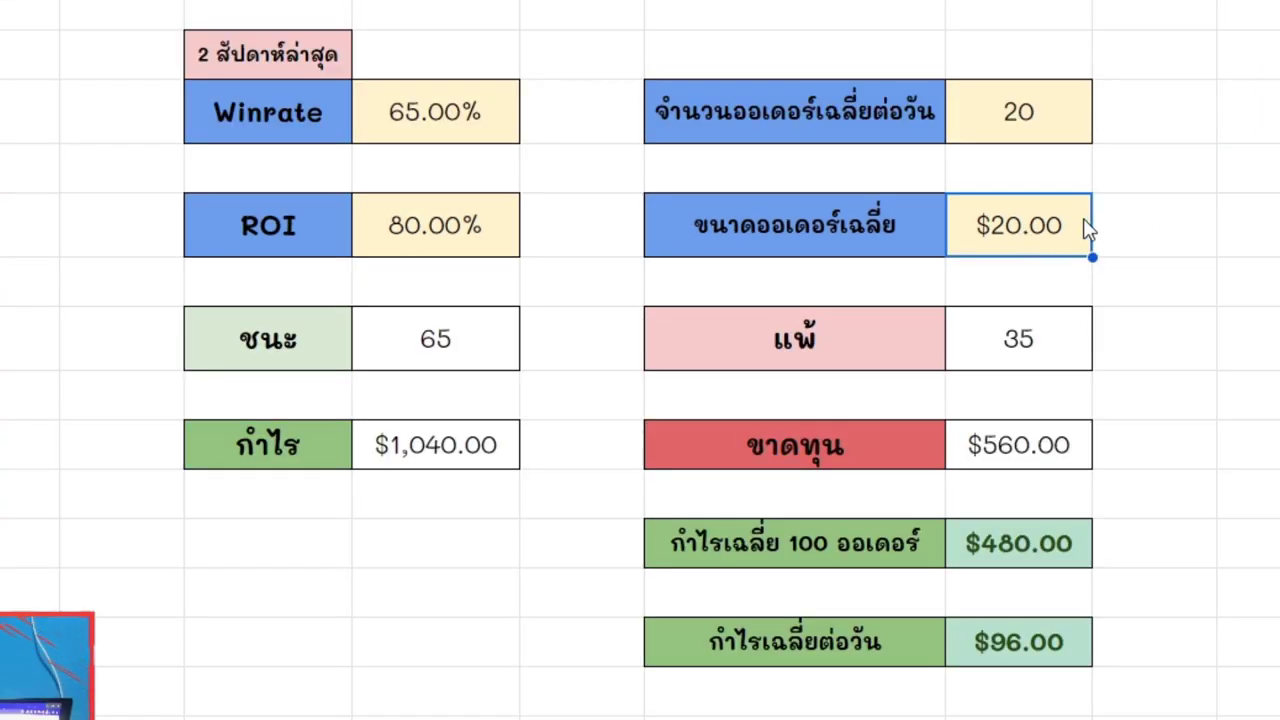
- Examine the calculated average profit per 100 orders and the average profit per day against the daily order count
{"action": "left_click", "coordinate": [955, 568]}
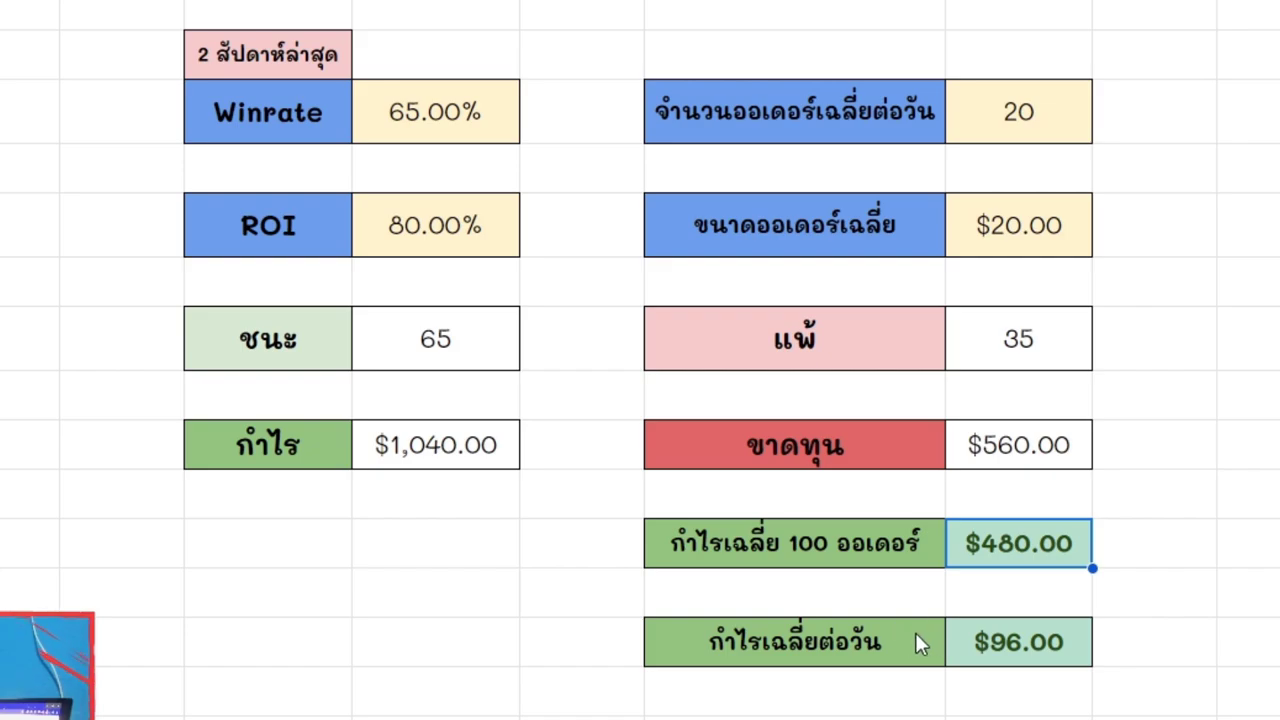
{"action": "left_click", "coordinate": [915, 632]}
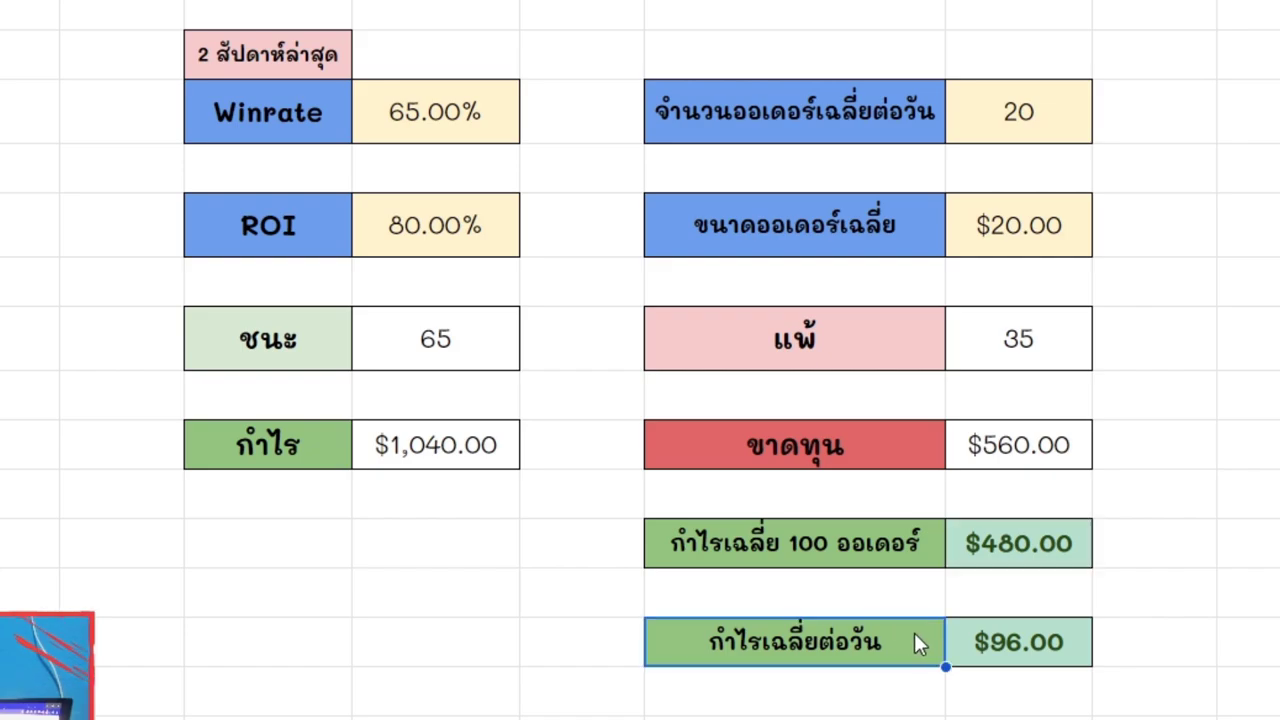
{"action": "left_click", "coordinate": [991, 134]}
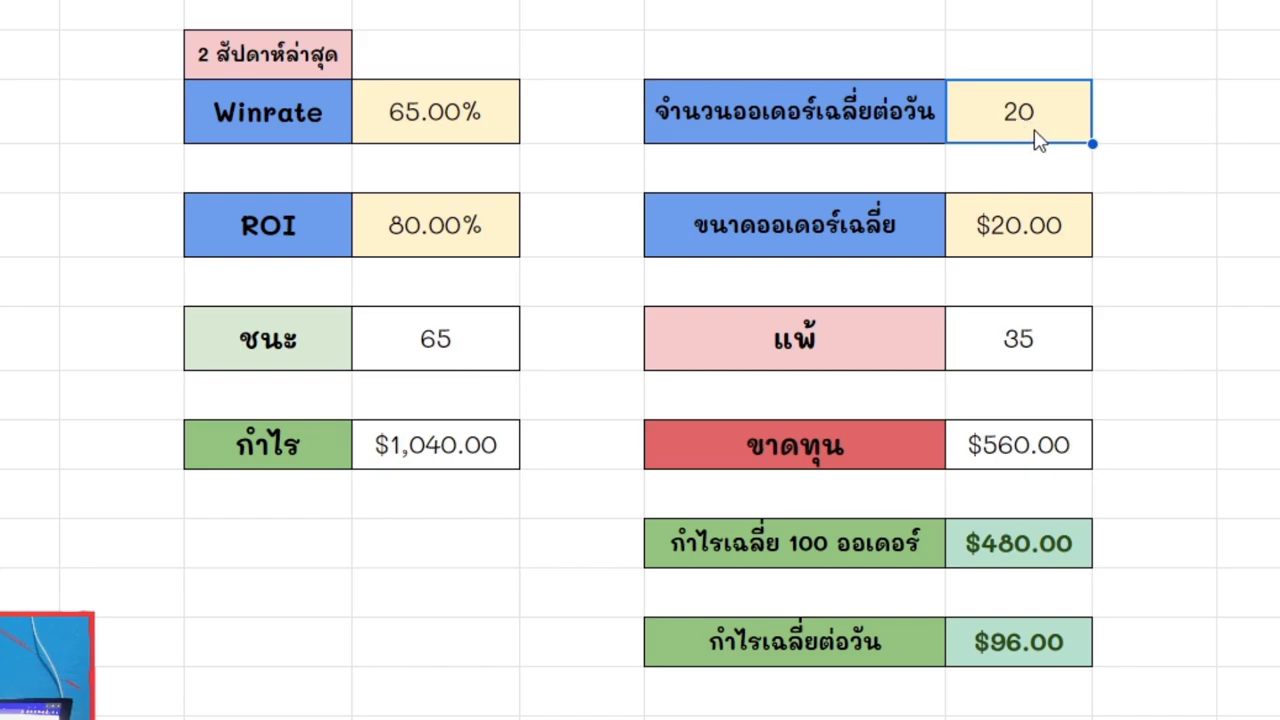
{"action": "left_click", "coordinate": [1034, 660]}
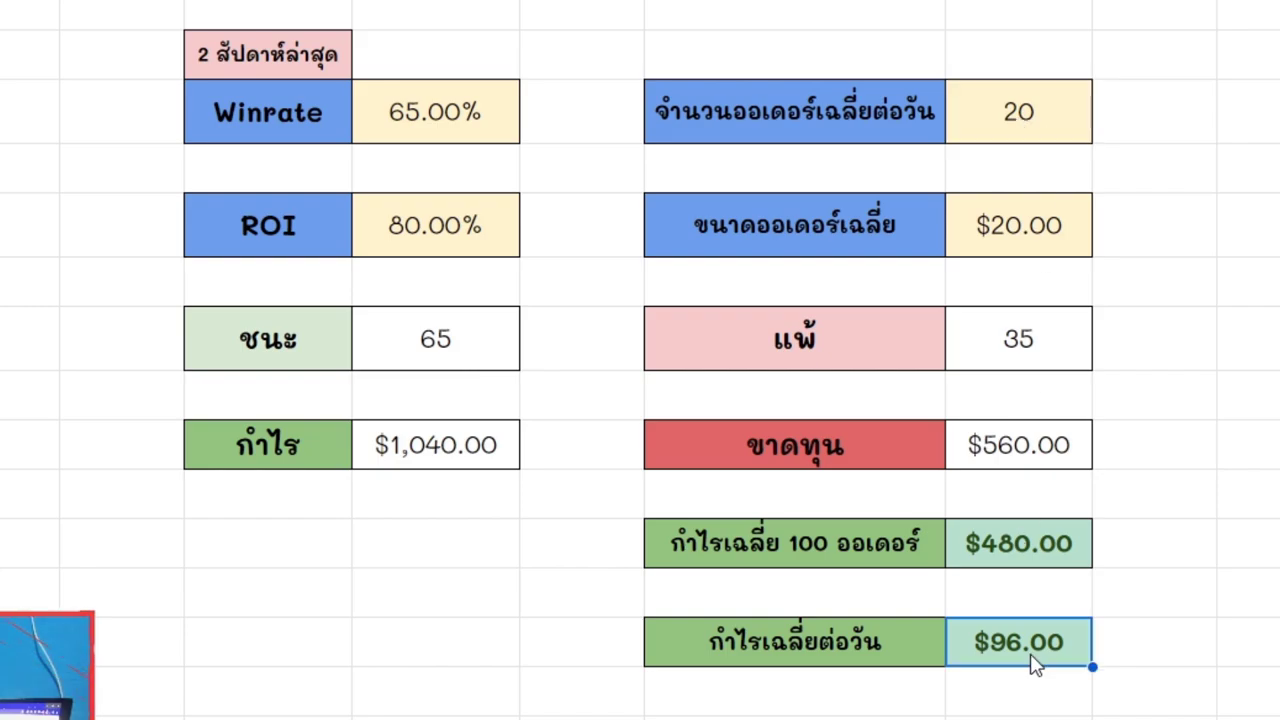